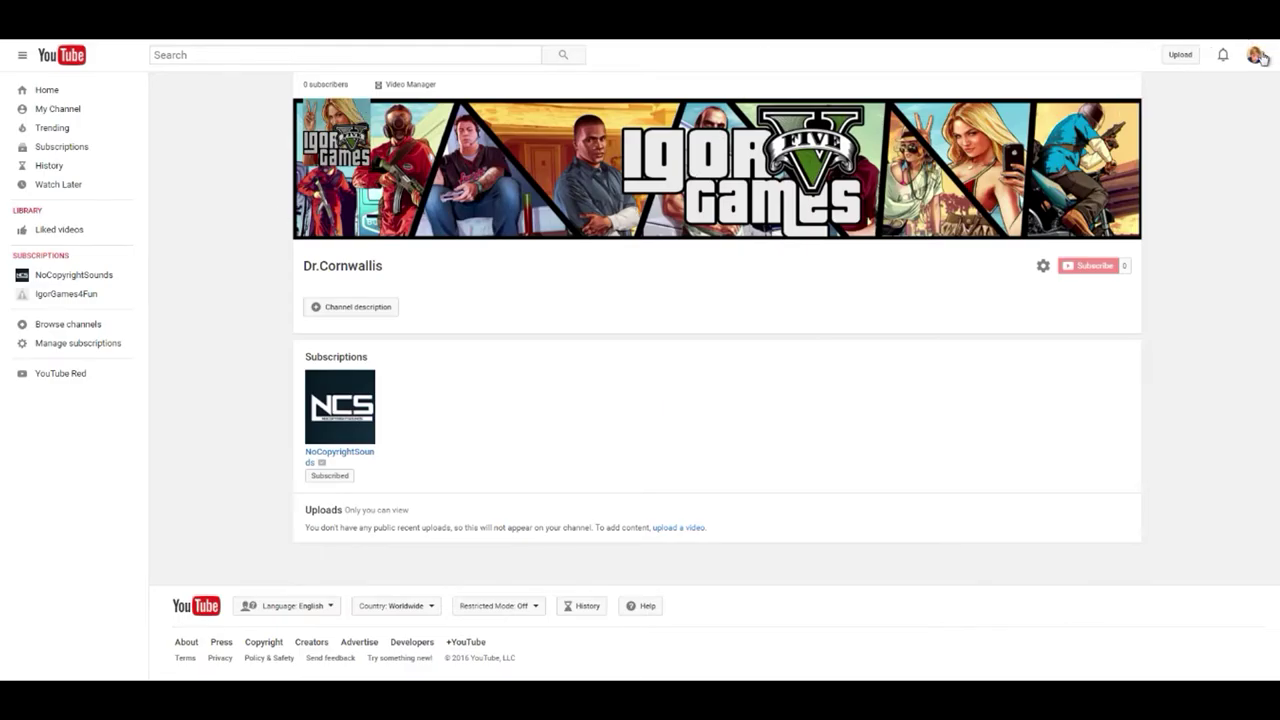
Switch to another channel account, then reopen the account switcher listing the creator's channels.
{"action": "left_click", "coordinate": [1255, 55]}
{"action": "left_click", "coordinate": [1160, 212]}
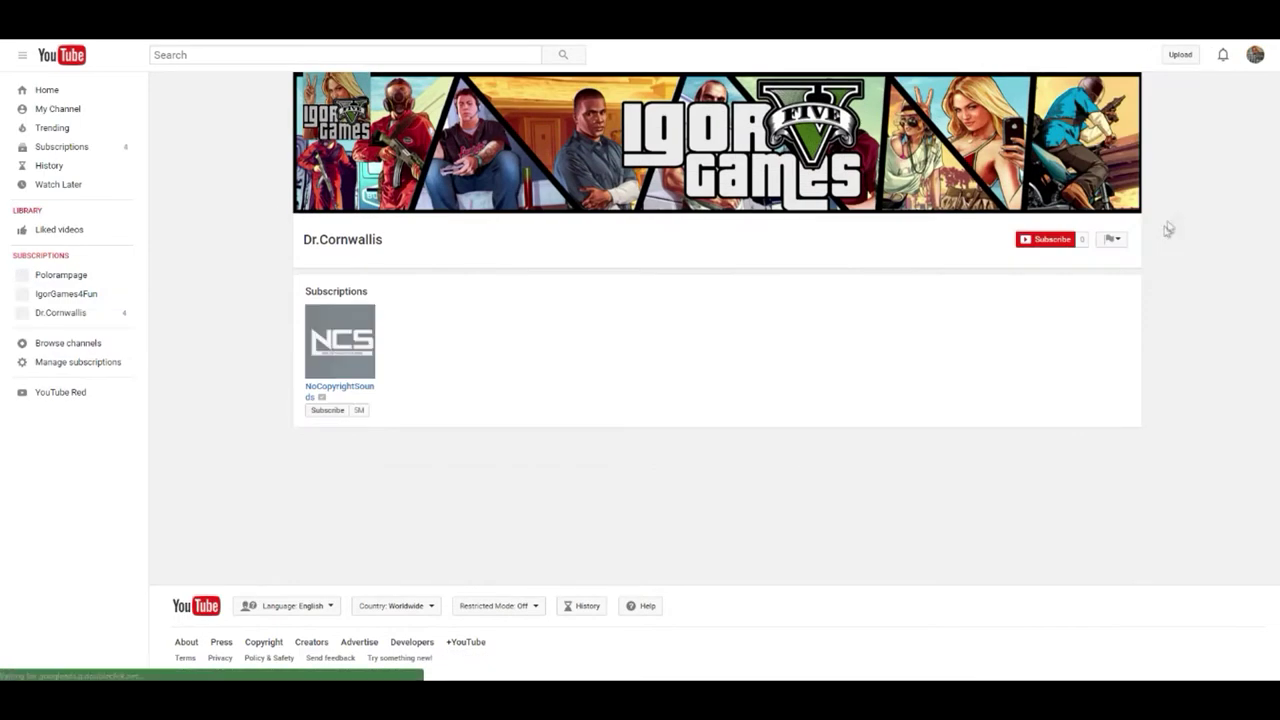
{"action": "left_click", "coordinate": [1256, 58]}
Switch to the account listed under Other accounts in the account menu.
{"action": "left_click", "coordinate": [1145, 270]}
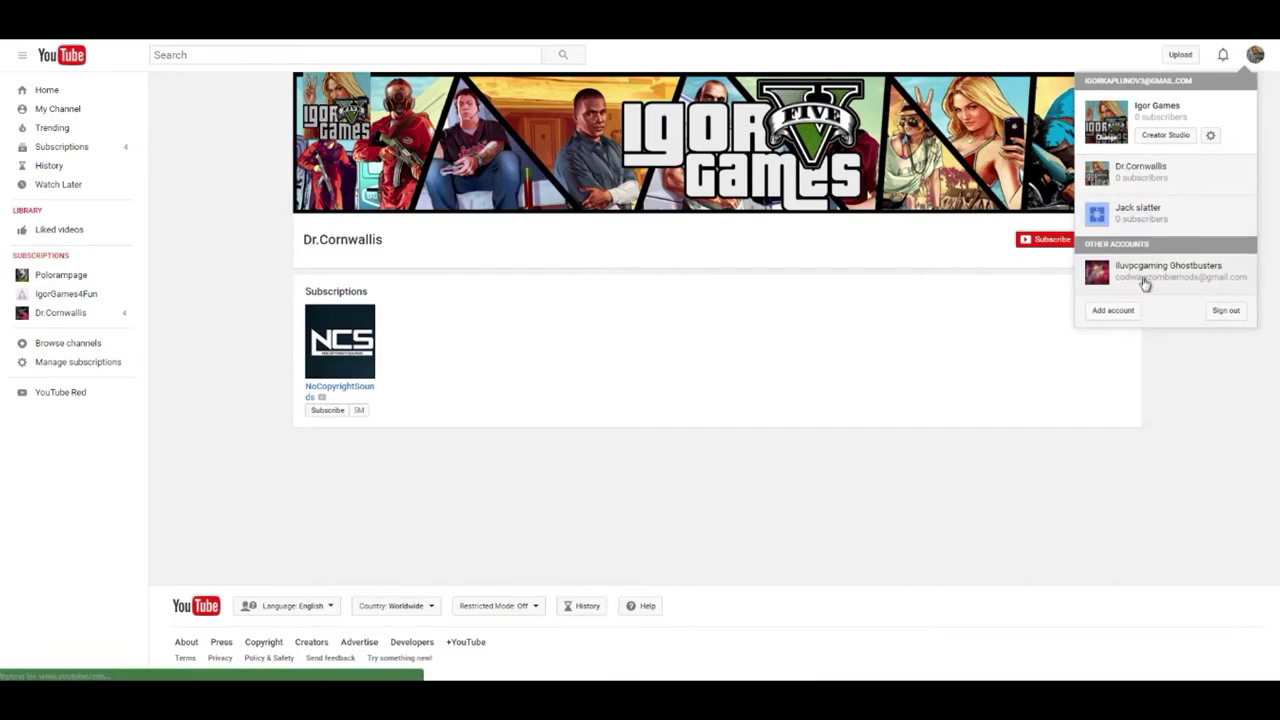